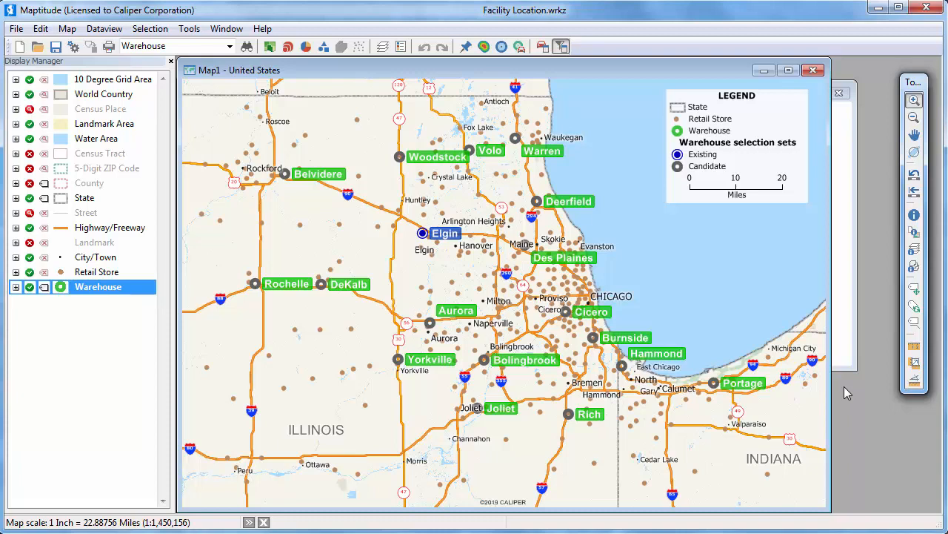
Start a Facility Location analysis on the map with Retail Store as the client layer, including all its features.
click(841, 361)
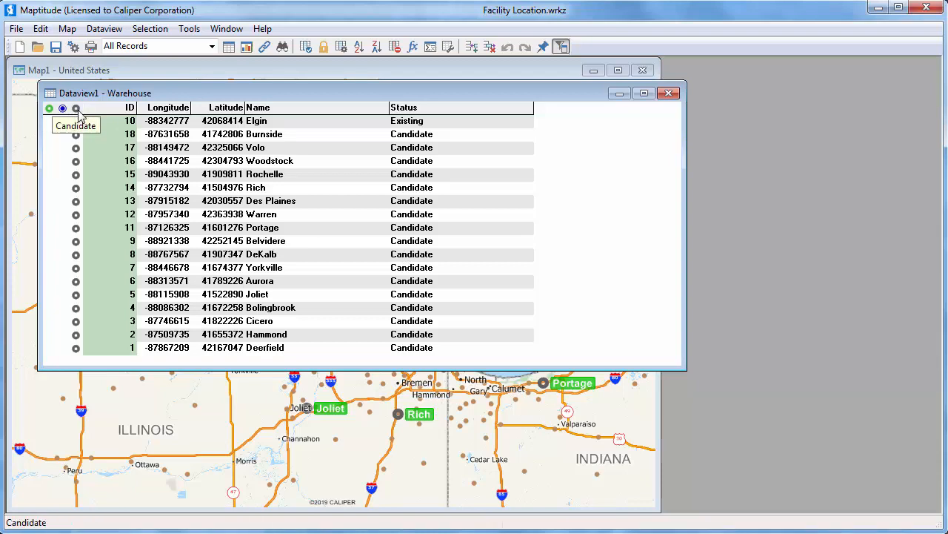
click(129, 79)
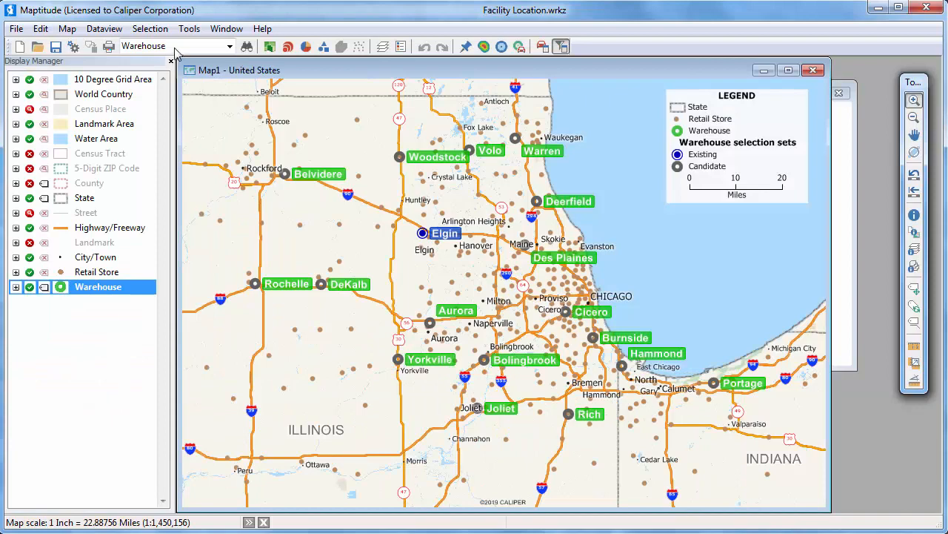
click(187, 29)
mouse_move(206, 46)
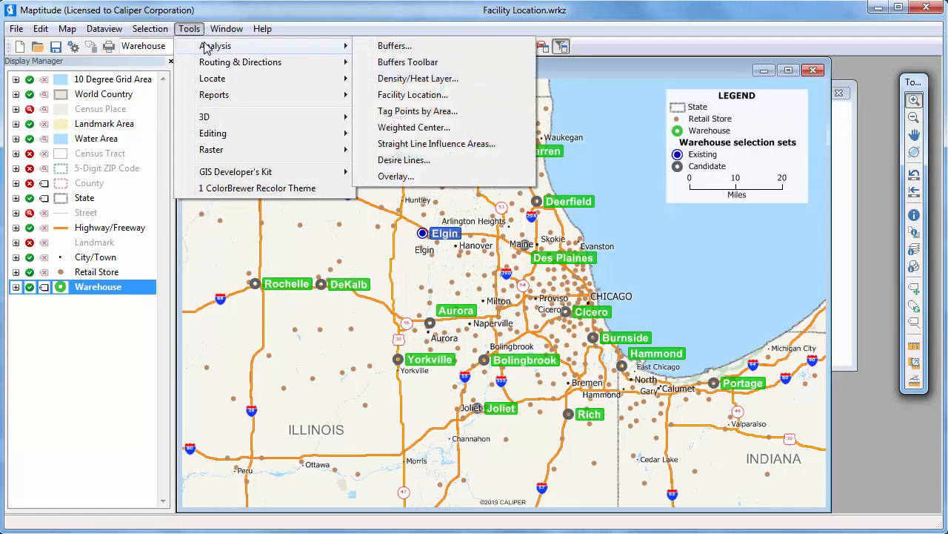
click(404, 94)
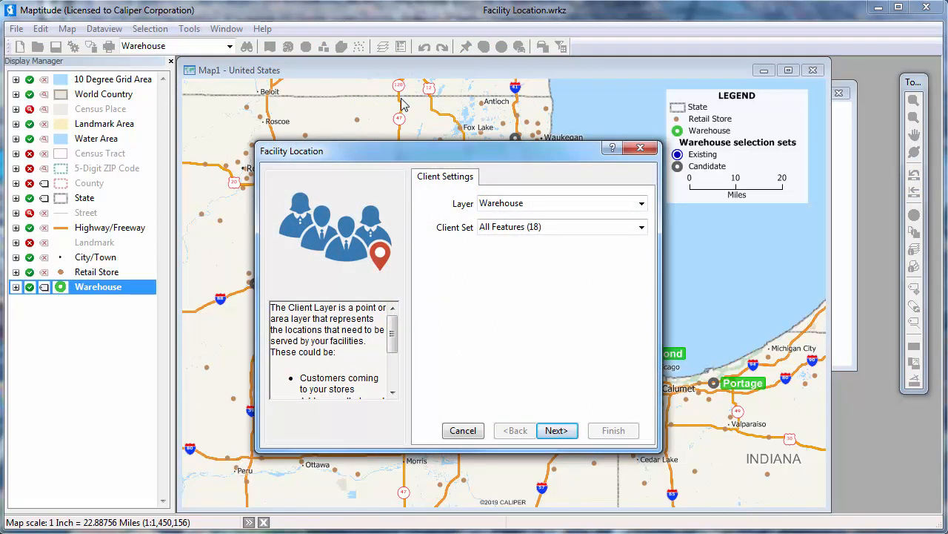
click(518, 207)
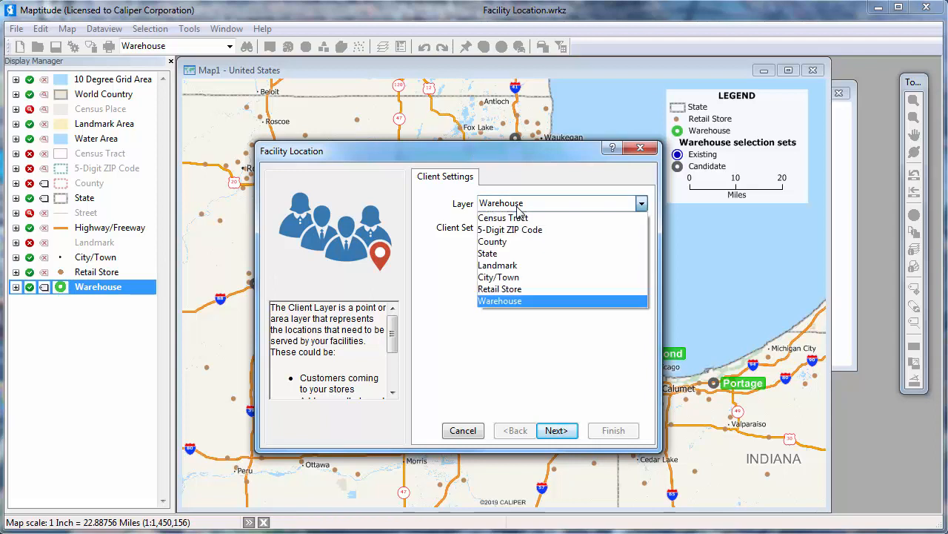
click(526, 289)
click(571, 433)
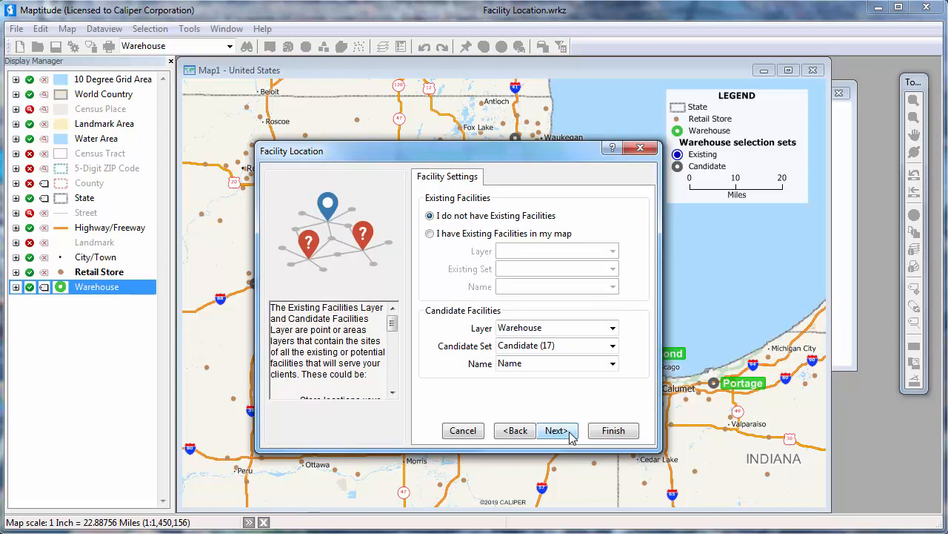
Include the map's existing Warehouse facilities and keep the fastest-route method, skipping routes longer than 360 minutes.
click(451, 235)
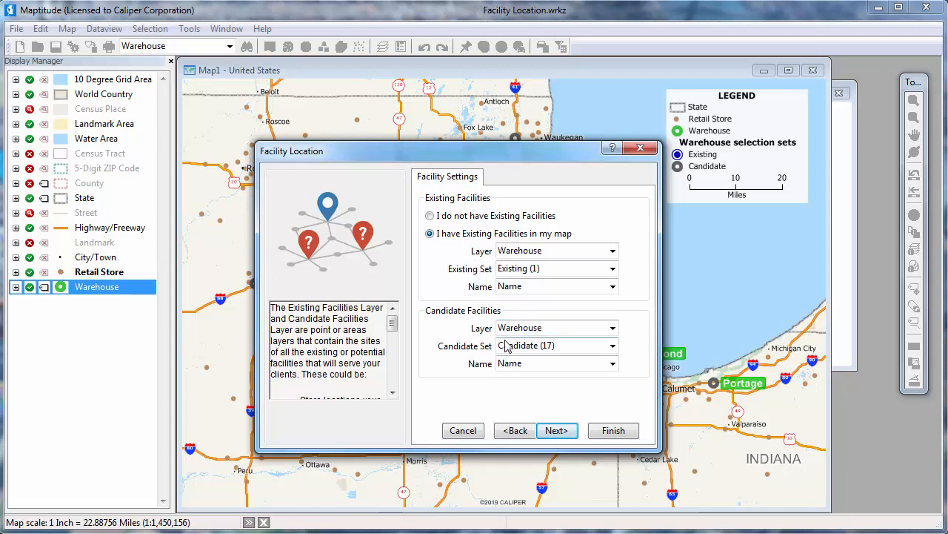
click(557, 430)
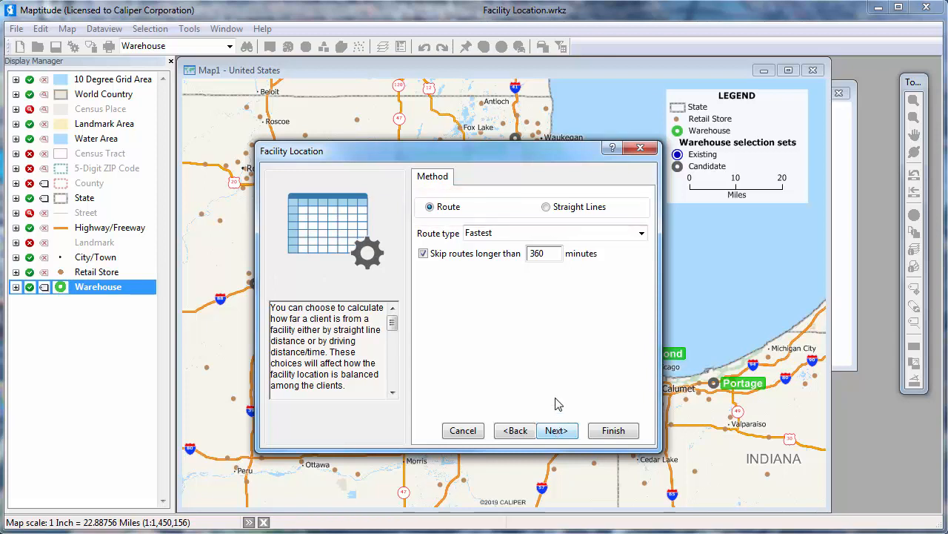
click(514, 234)
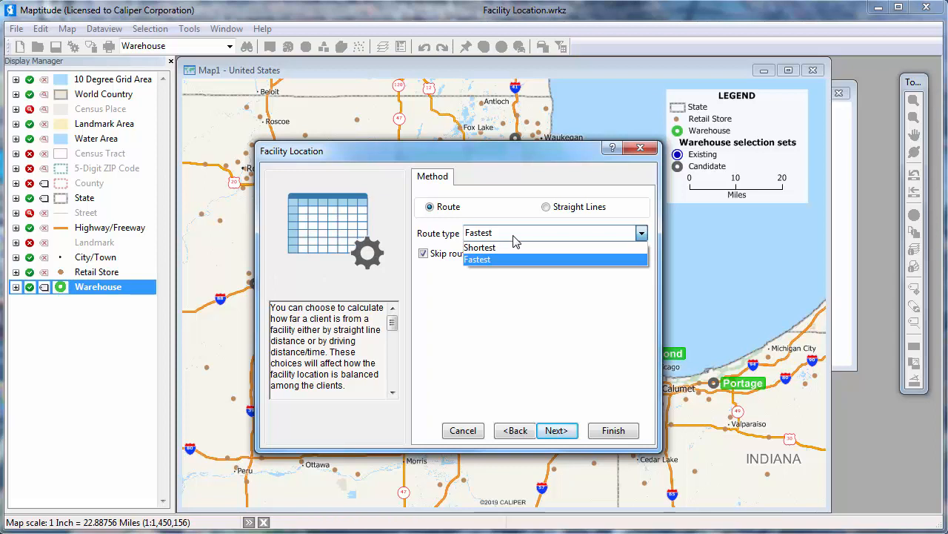
click(514, 236)
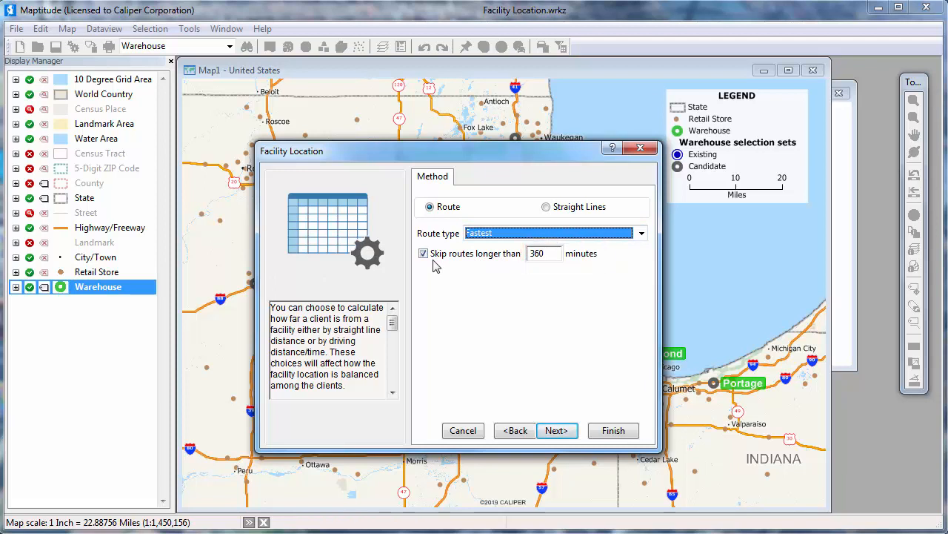
click(556, 430)
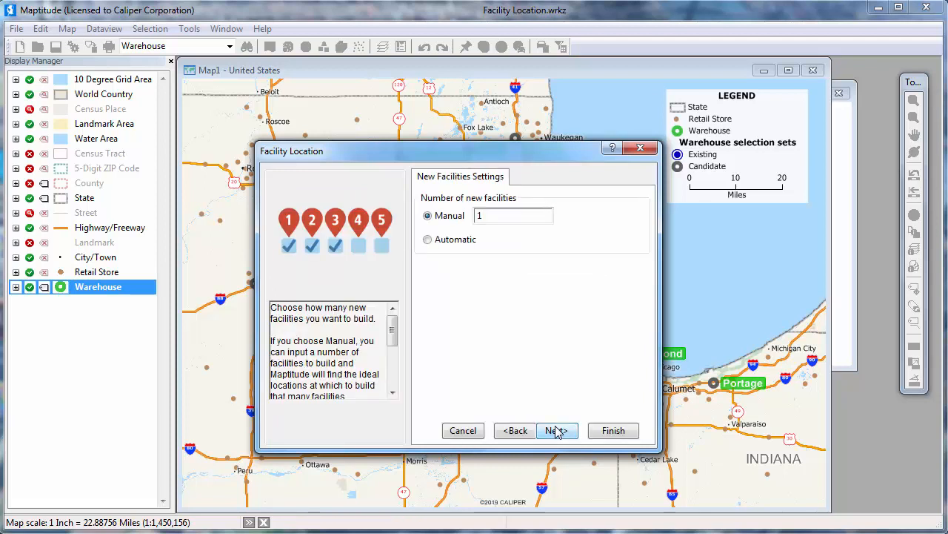
Locate 1 new facility for best overall service, weighted by the Units field, and run the analysis.
click(560, 432)
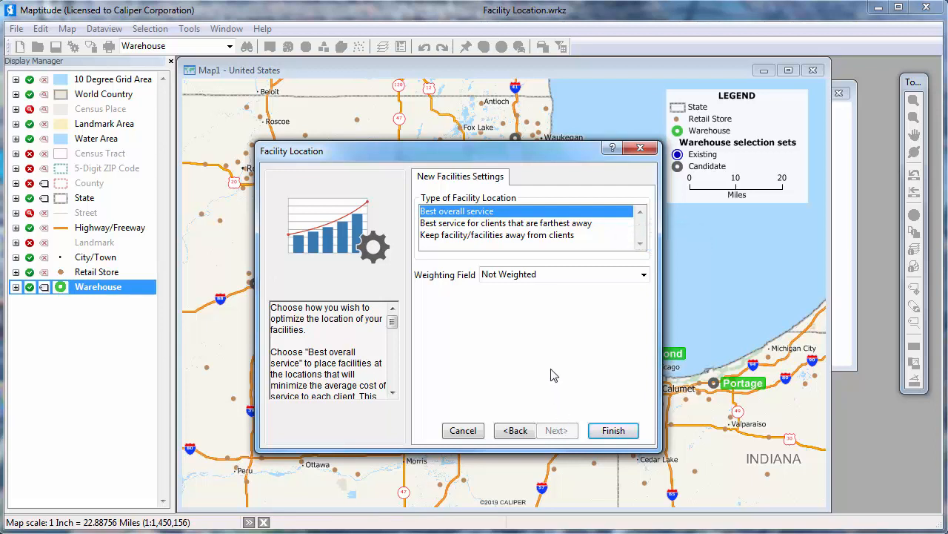
click(527, 277)
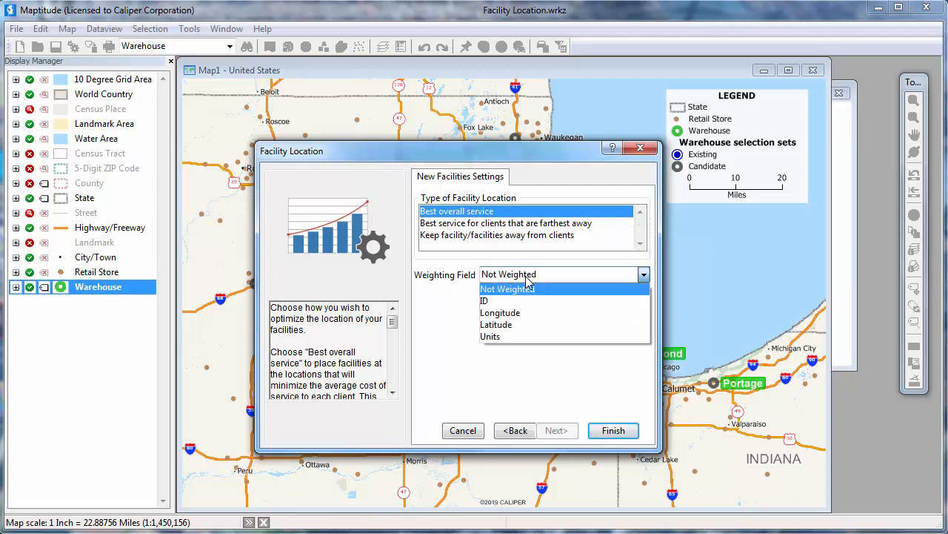
click(528, 338)
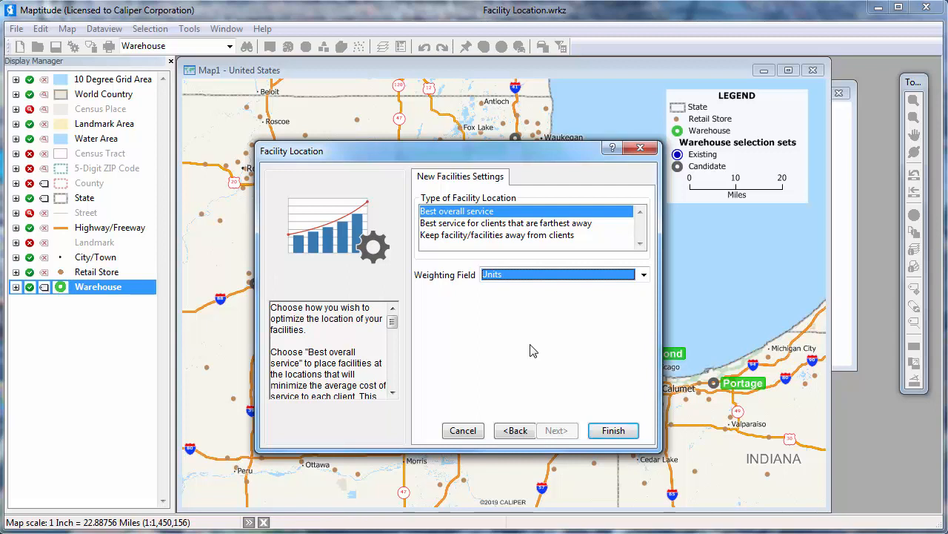
click(614, 433)
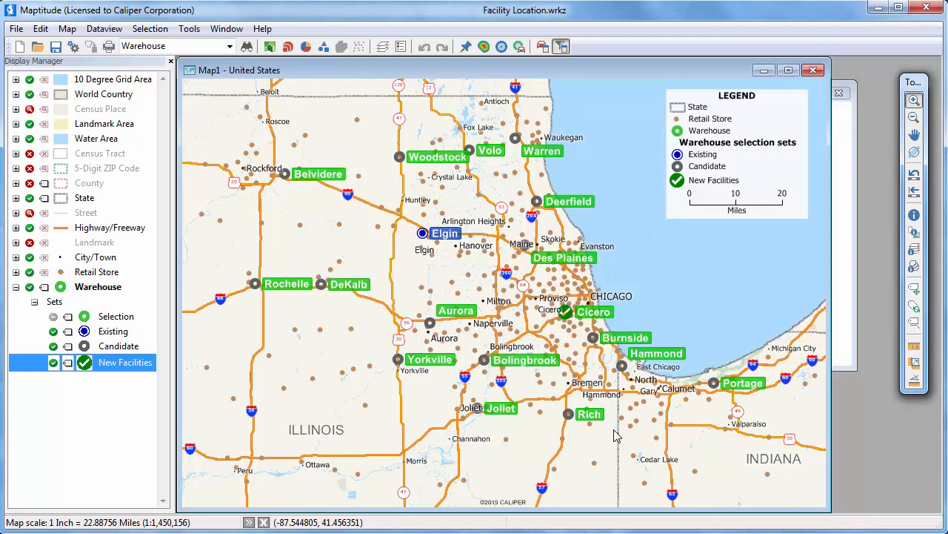
Close the workspace without saving its changes and reopen Facility Location.wrkz.
click(16, 29)
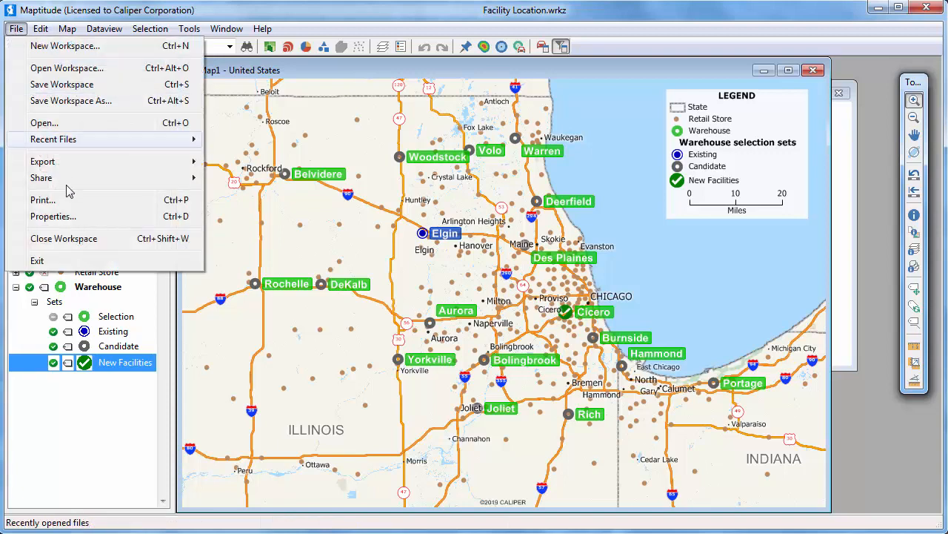
click(81, 238)
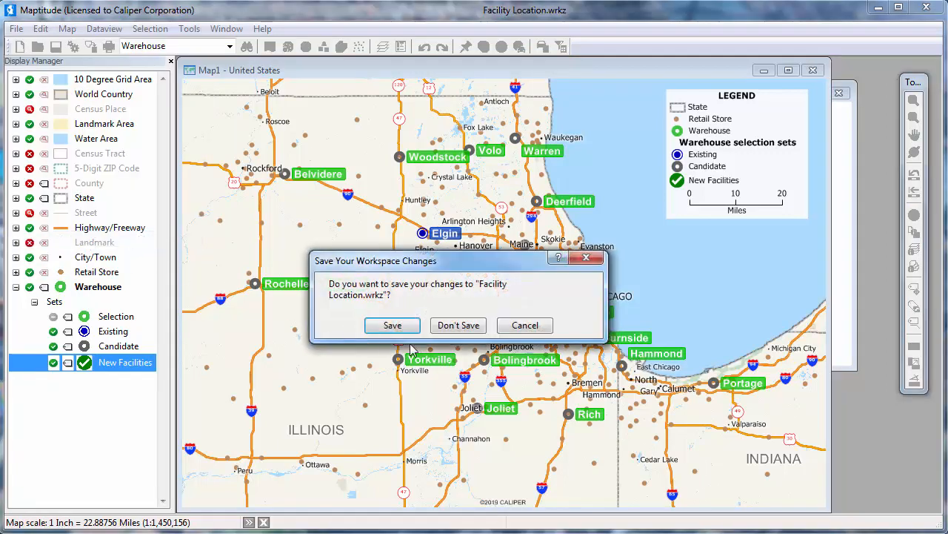
click(464, 326)
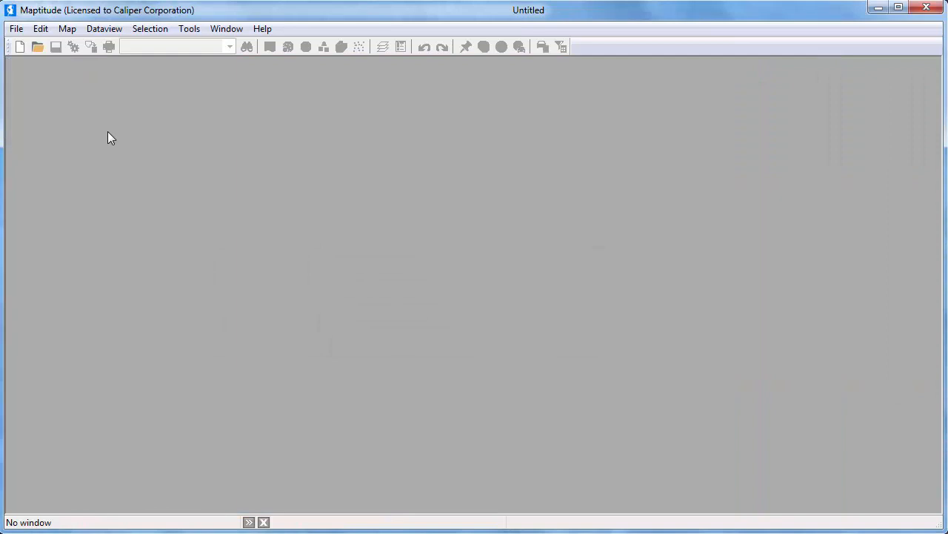
click(17, 31)
mouse_move(54, 140)
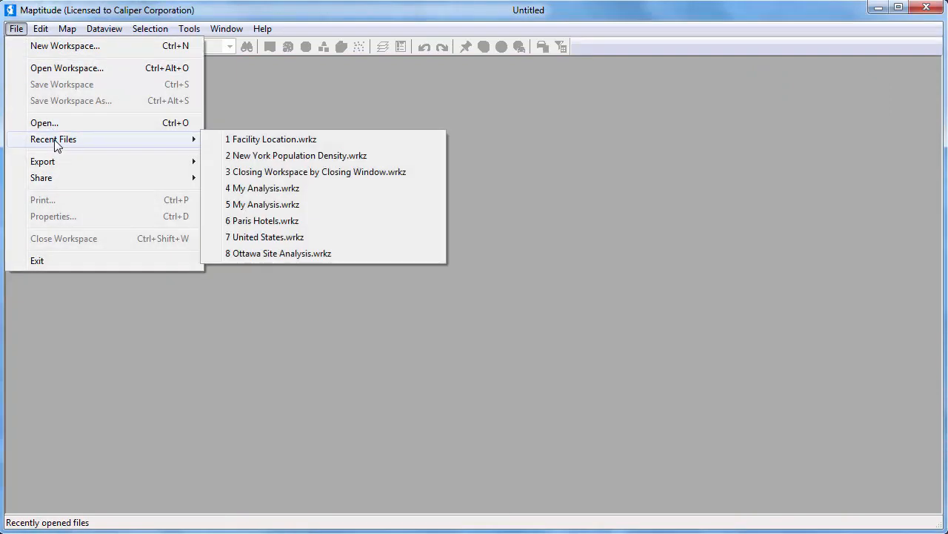
click(238, 143)
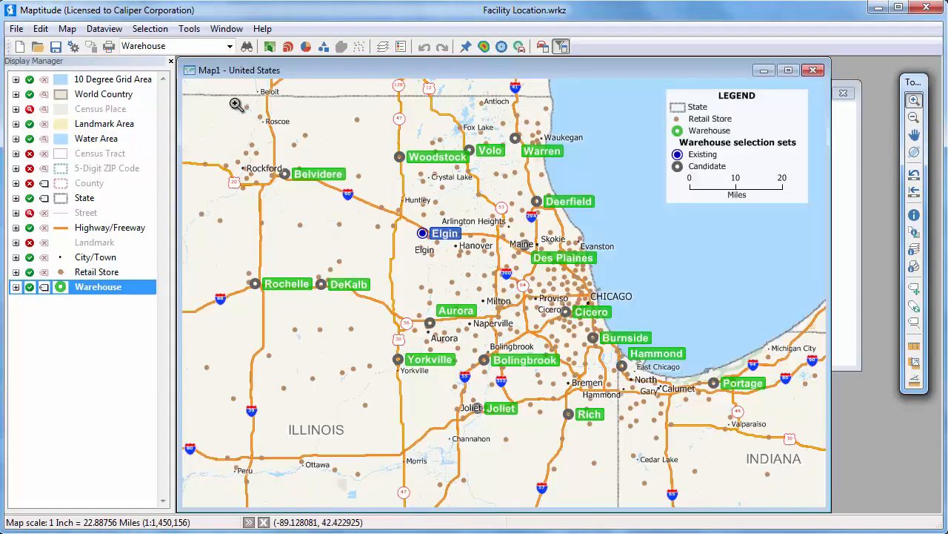
Start a new Facility Location analysis in the reopened workspace, using all Retail Store features as clients.
click(189, 28)
mouse_move(209, 47)
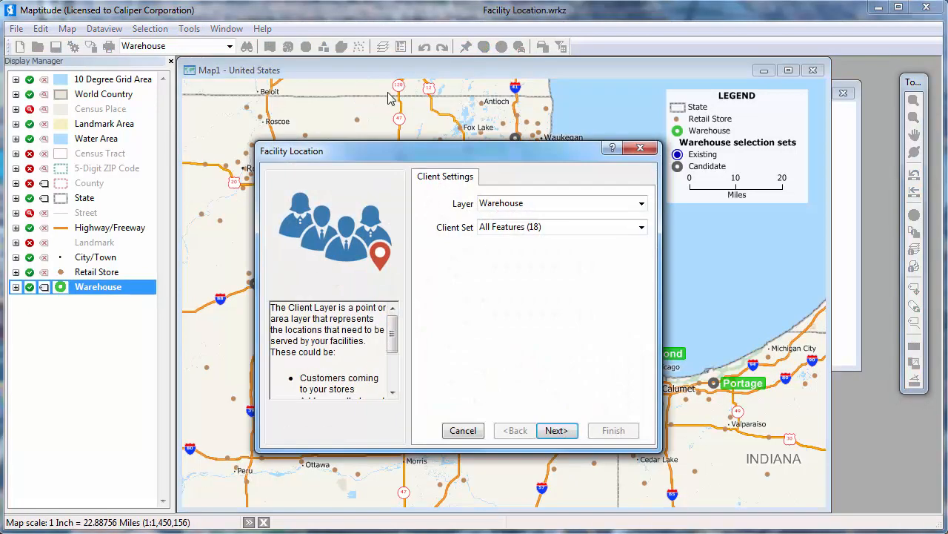
click(527, 205)
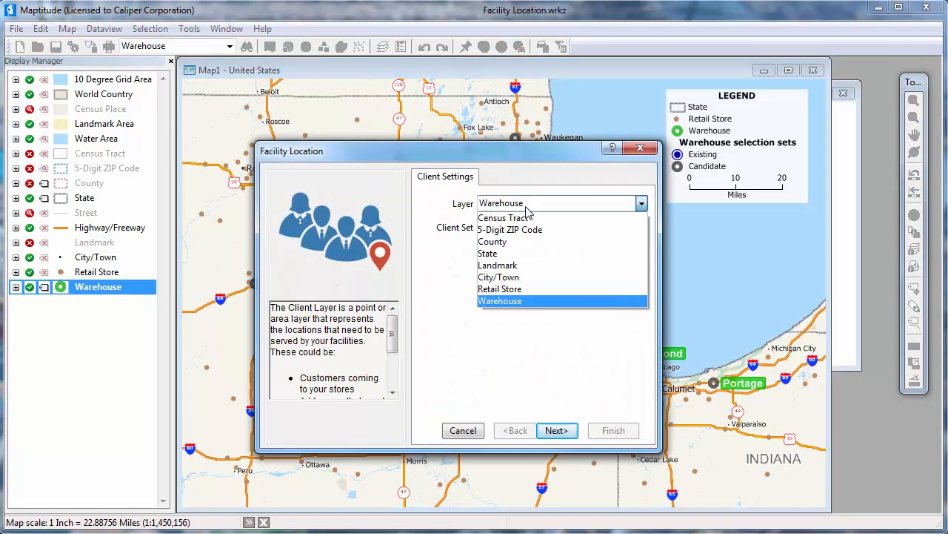
click(539, 290)
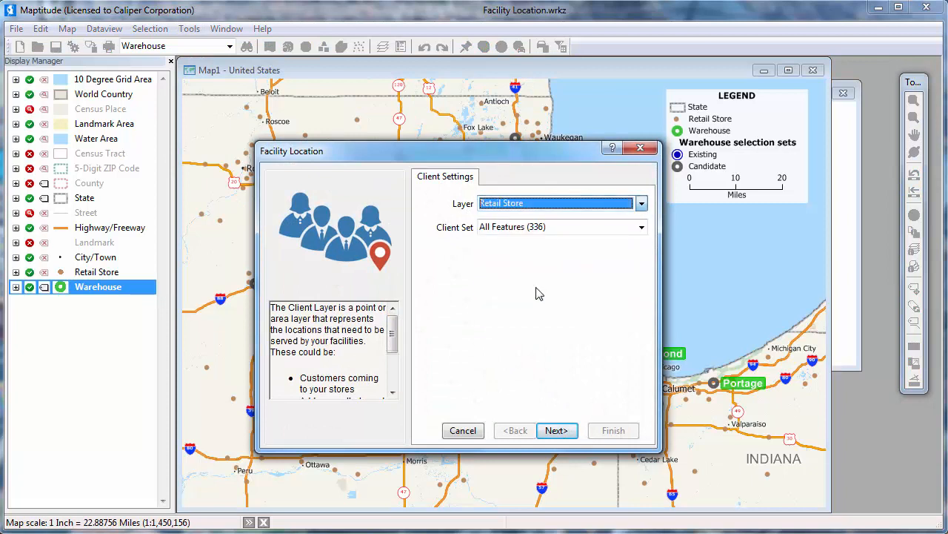
click(569, 429)
Include the existing Warehouse set alongside the candidates and accept fastest routes with the 360-minute limit.
click(480, 235)
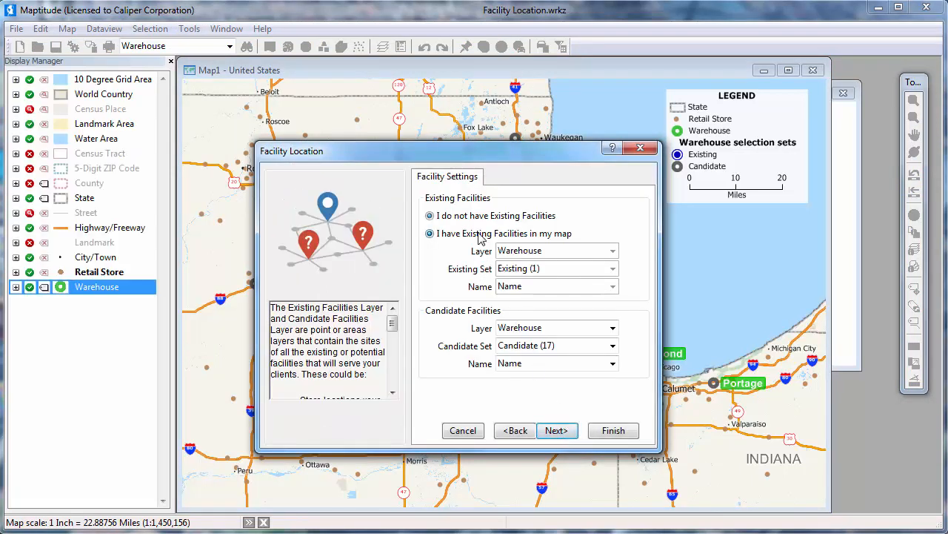
click(554, 429)
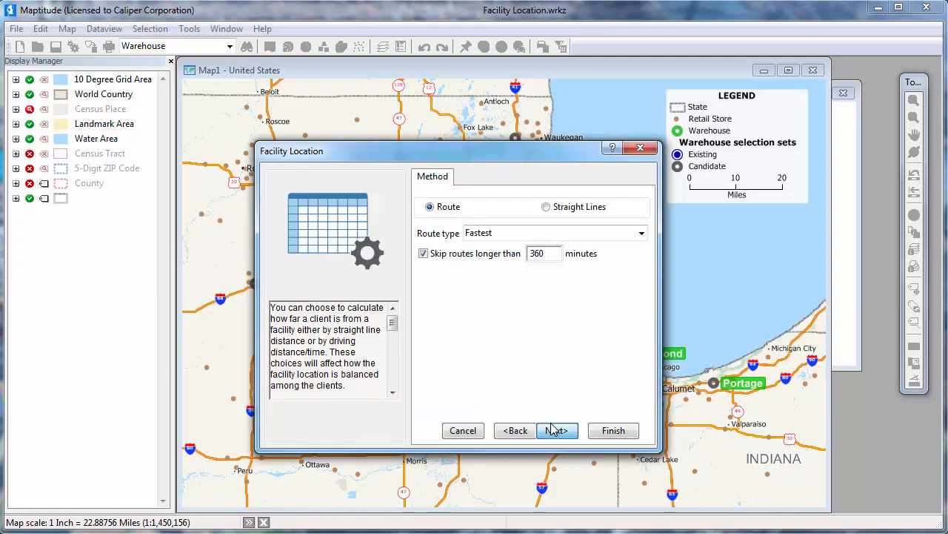
click(556, 430)
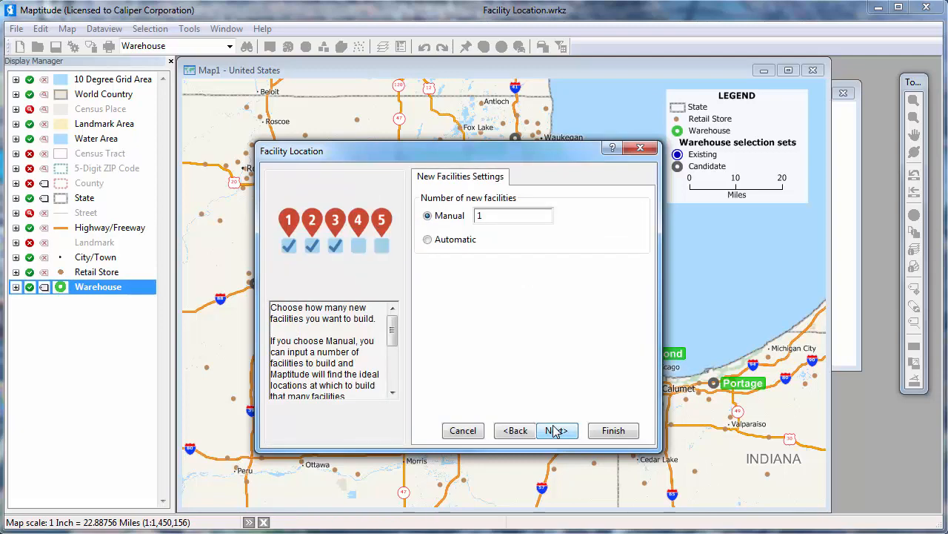
Let the number of new facilities be determined automatically for an average time of at most 30 minutes and run the analysis.
click(427, 239)
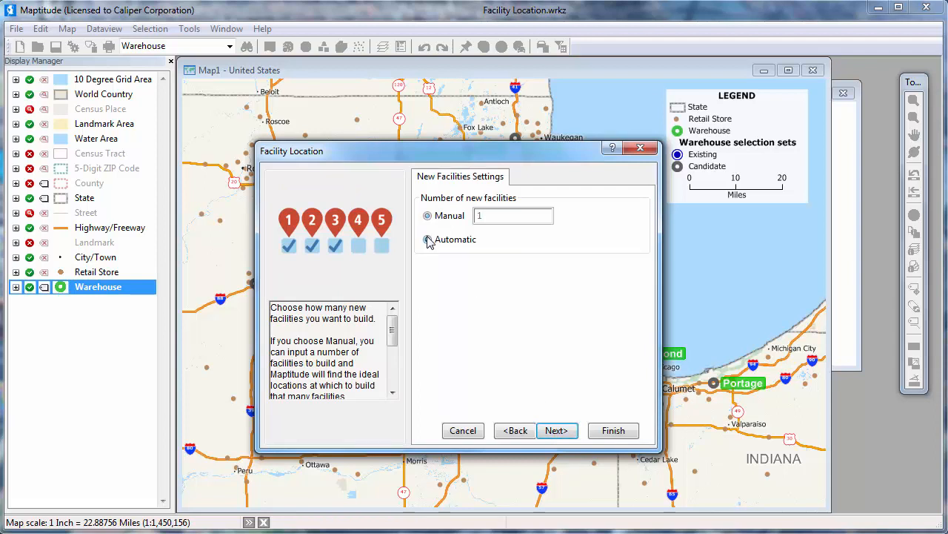
click(569, 430)
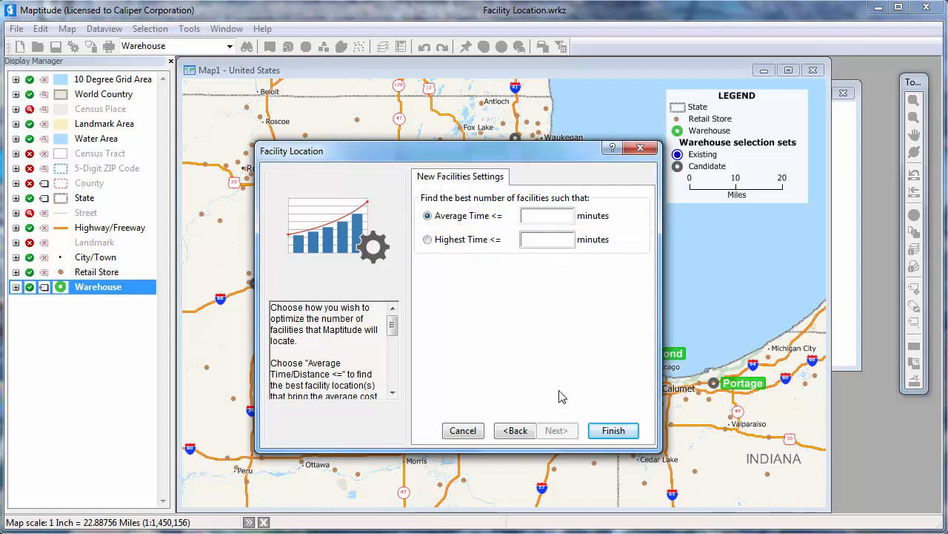
click(537, 215)
text(30)
click(625, 432)
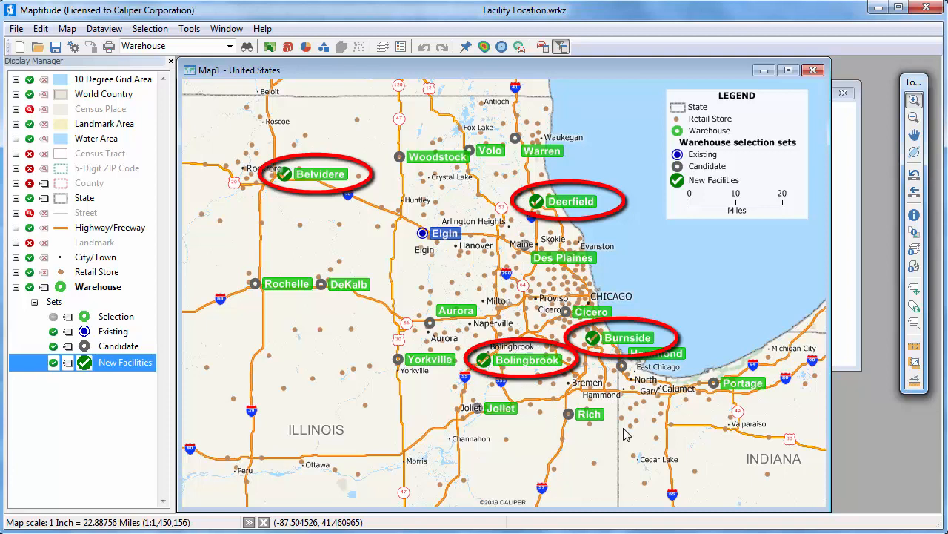
Apply a color theme to the Retail Store layer based on the Facility Name field, using a list of values.
click(229, 47)
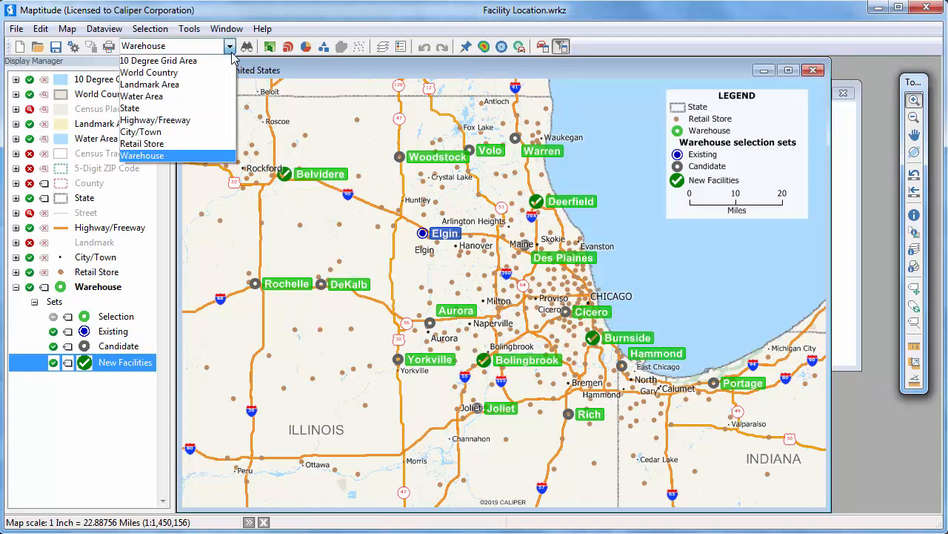
click(181, 146)
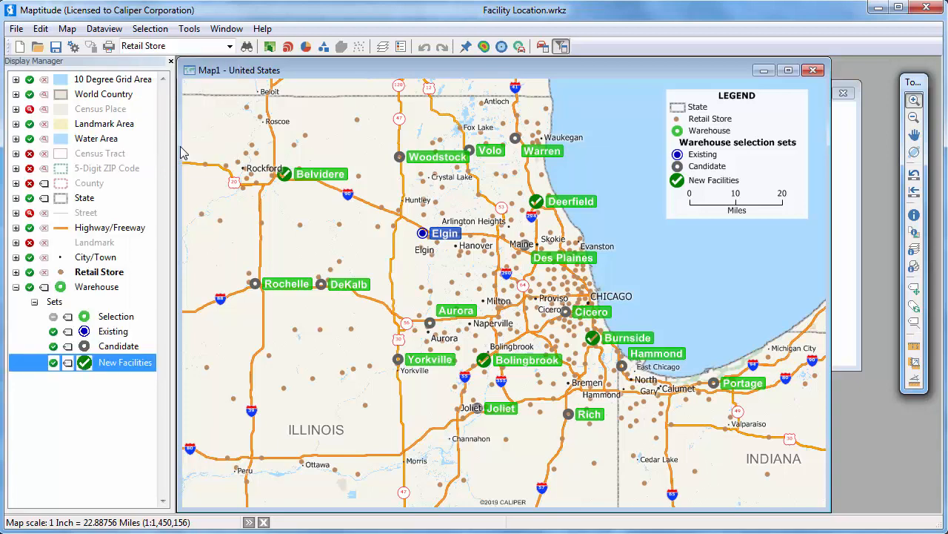
click(269, 47)
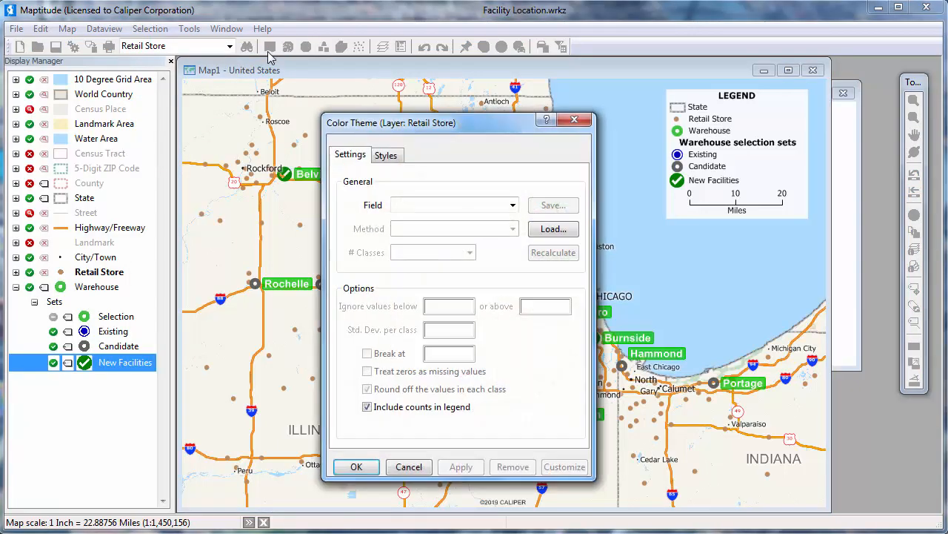
click(423, 208)
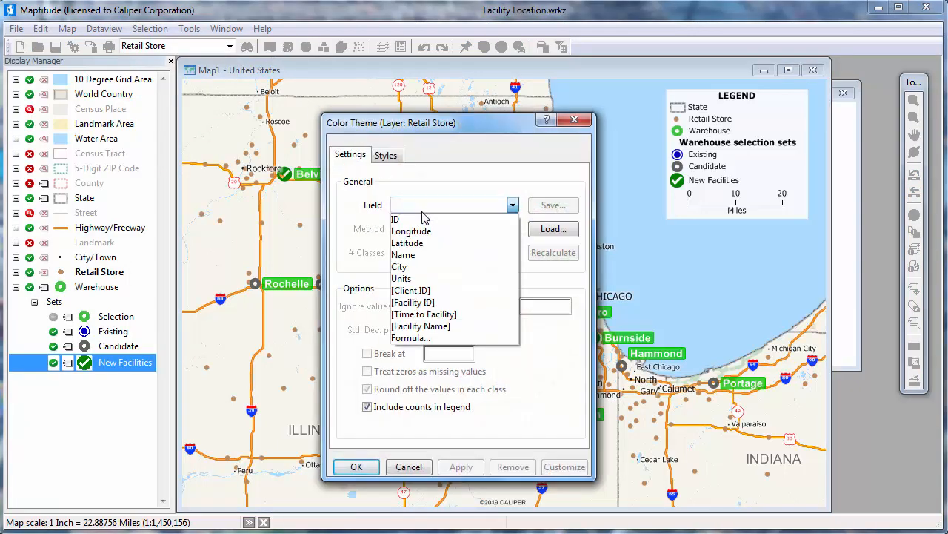
click(443, 326)
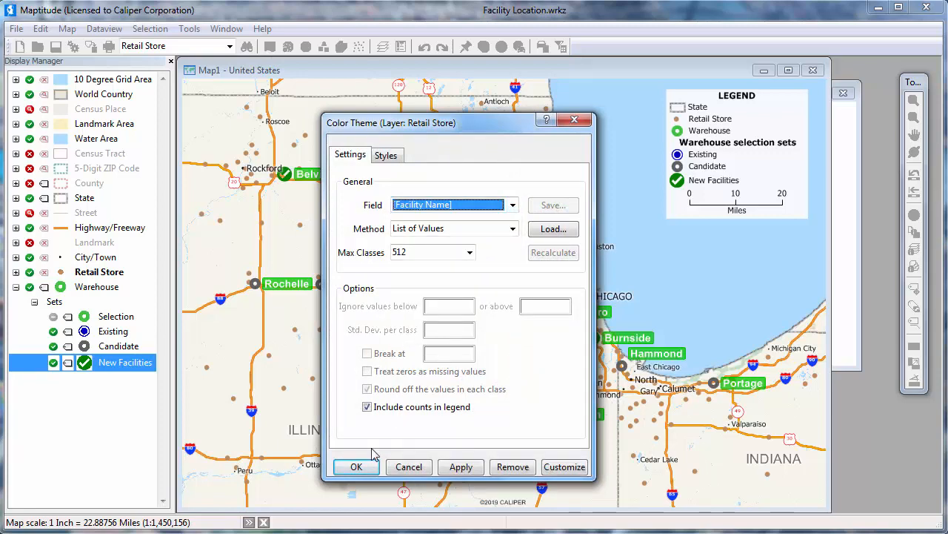
click(356, 467)
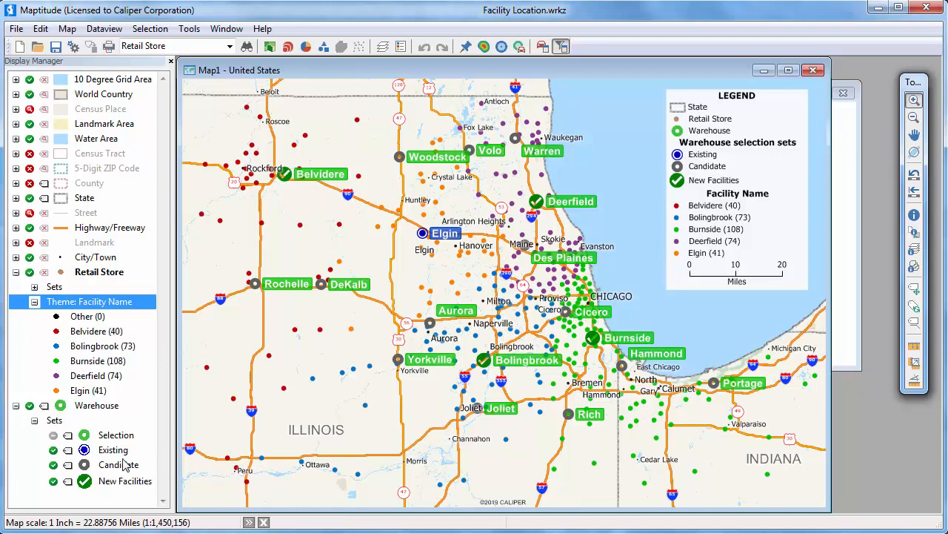
Turn off the Candidate selection set's display in the Warehouse layer.
click(53, 464)
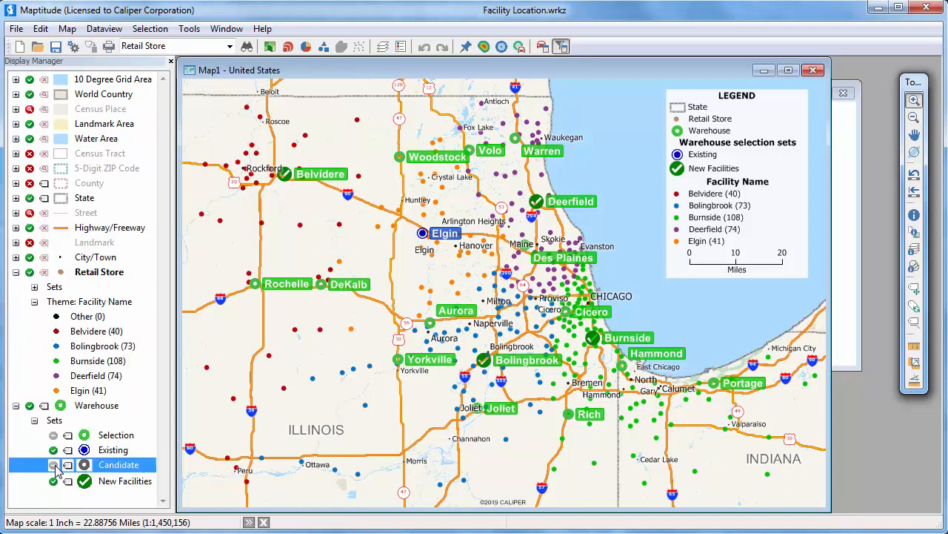